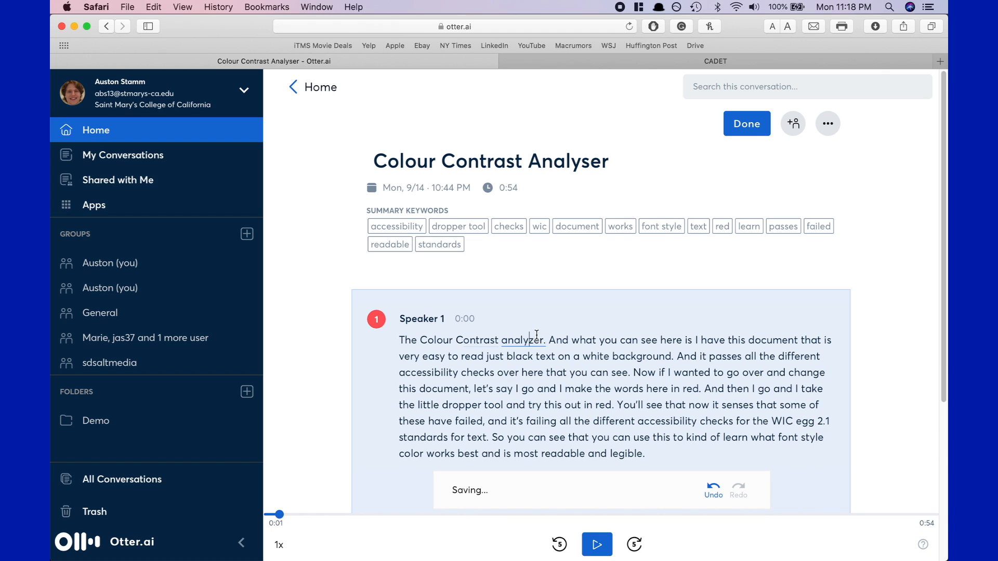
Correct "WIC egg" to "WCAG" in the Speaker 1 transcript and finish editing the conversation
click(544, 388)
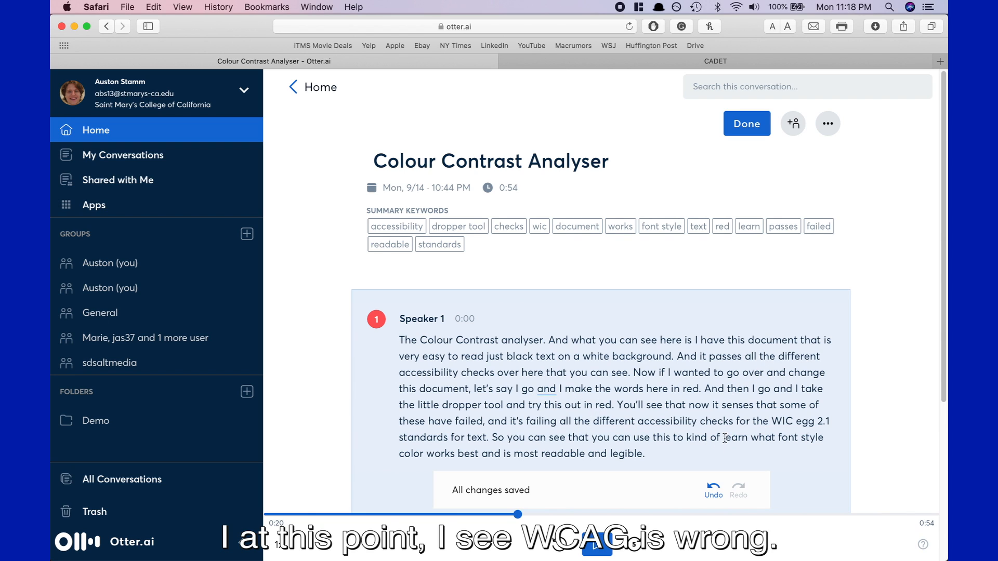
double_click(786, 421)
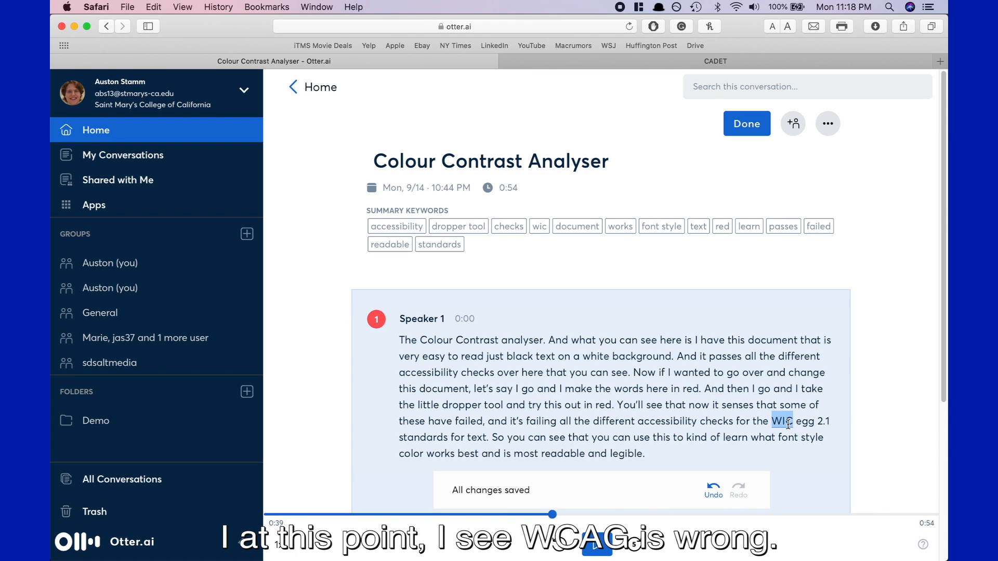
text(C)
key(BackSpace)
text(WCAG)
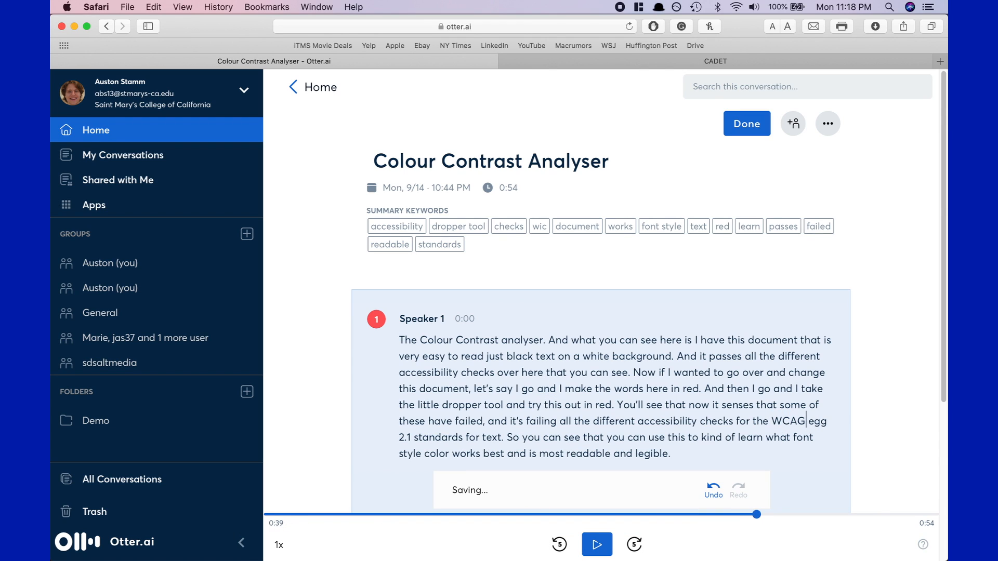
click(827, 419)
key(BackSpace)
key(BackSpace)
key(BackSpace)
key(BackSpace)
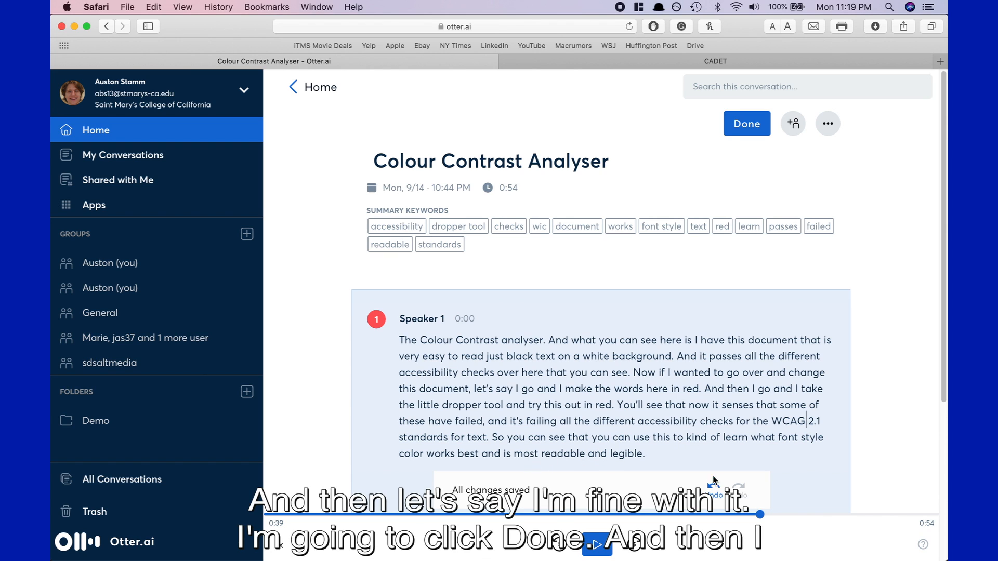
click(752, 126)
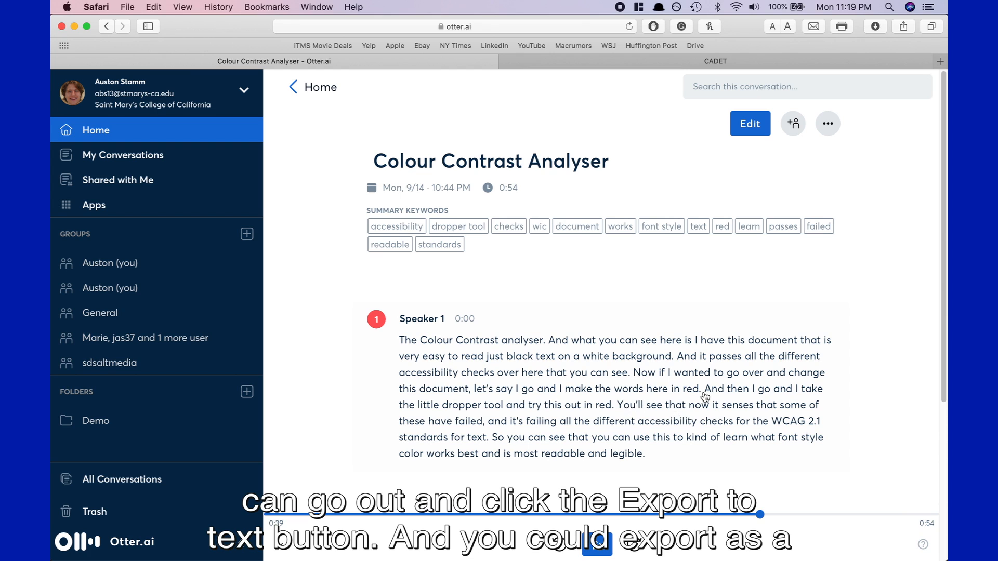
Export the corrected Colour Contrast Analyser transcript text as an SRT file
click(827, 124)
click(805, 194)
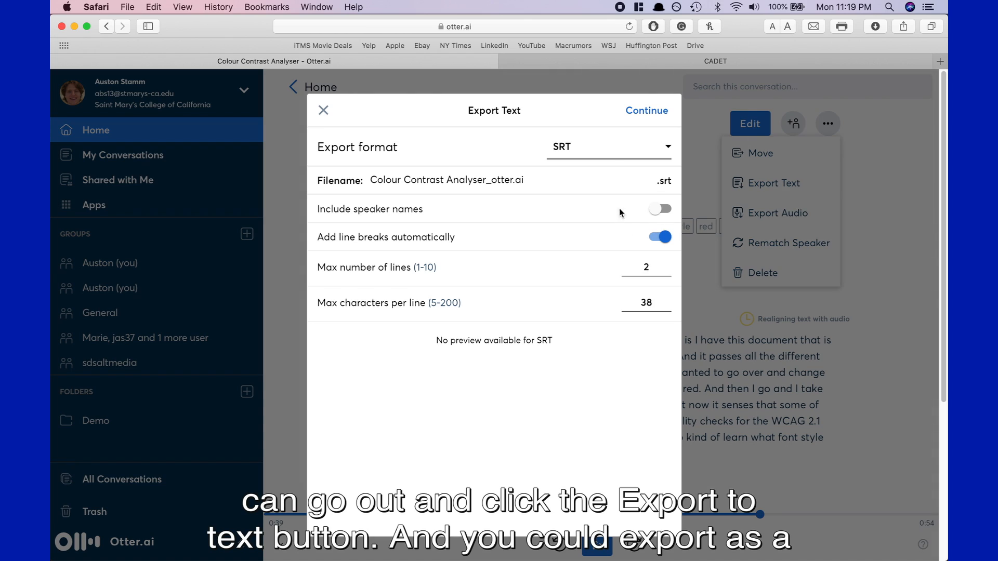
click(611, 147)
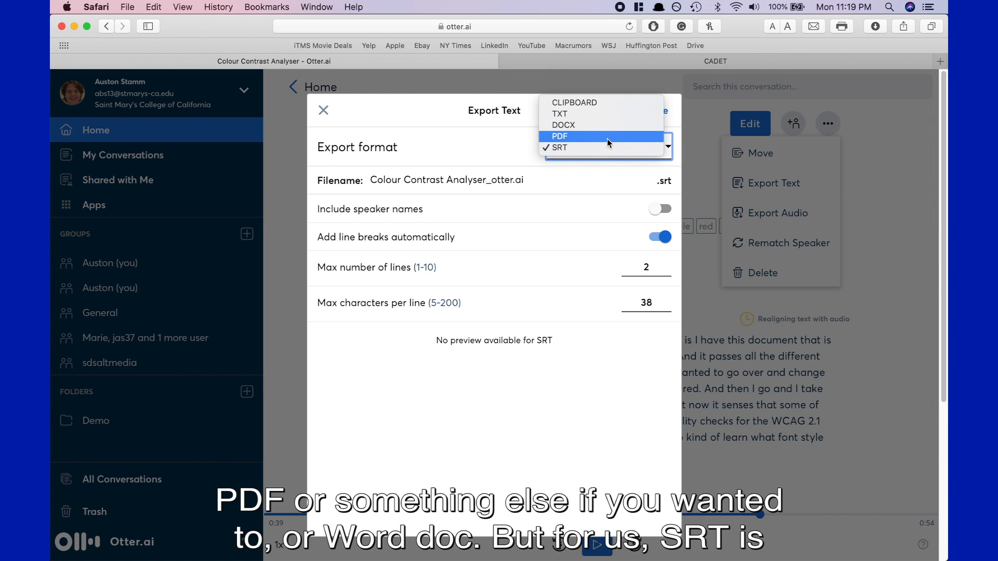
click(509, 139)
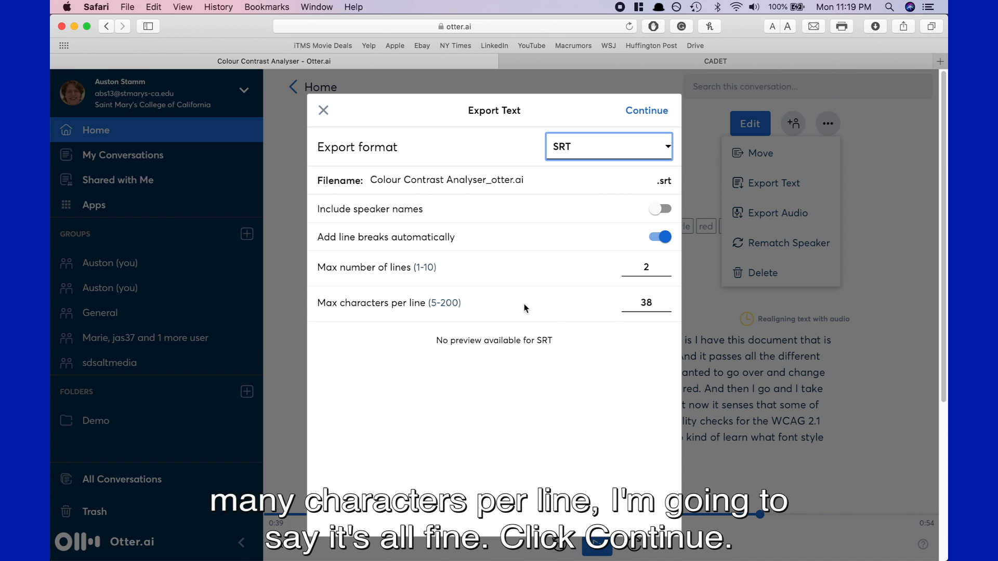
click(648, 111)
key(ctrl+Up)
key(ctrl+Up)
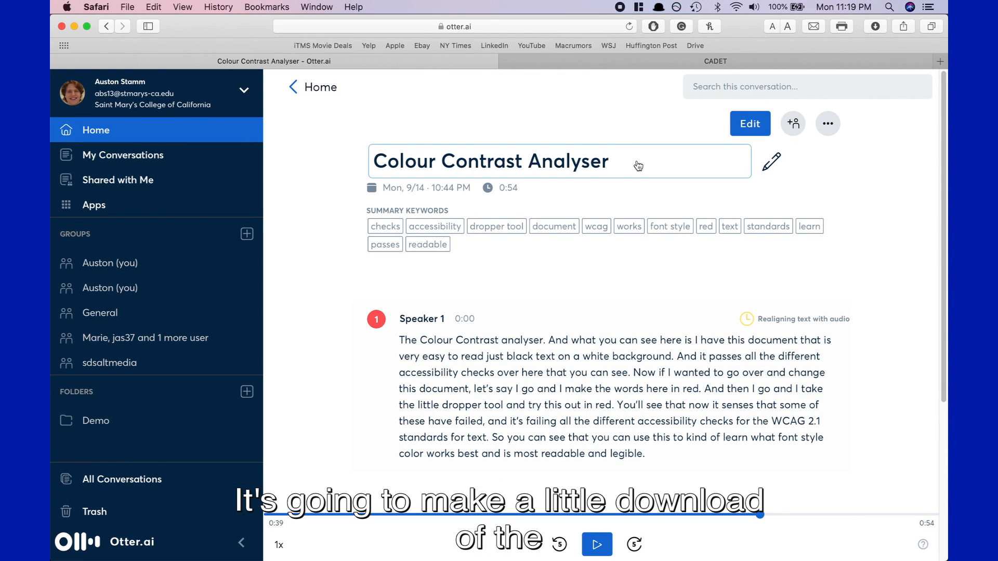
Switch to CADET and import Colour Contrast Analyser_otter.ai.srt from the Downloads folder as an SRT timed-text file
click(592, 60)
mouse_move(92, 123)
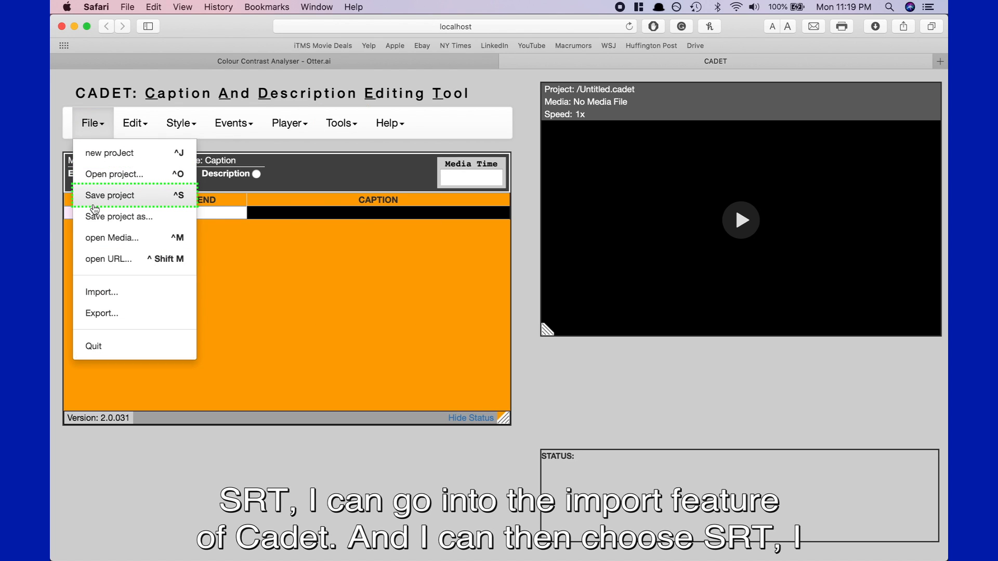
click(122, 295)
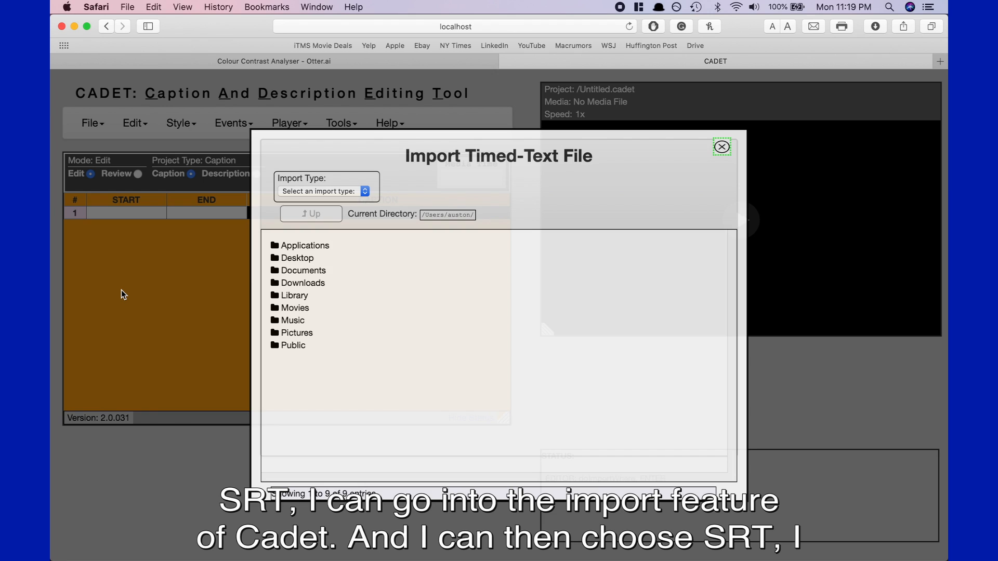
click(296, 192)
click(297, 212)
click(309, 284)
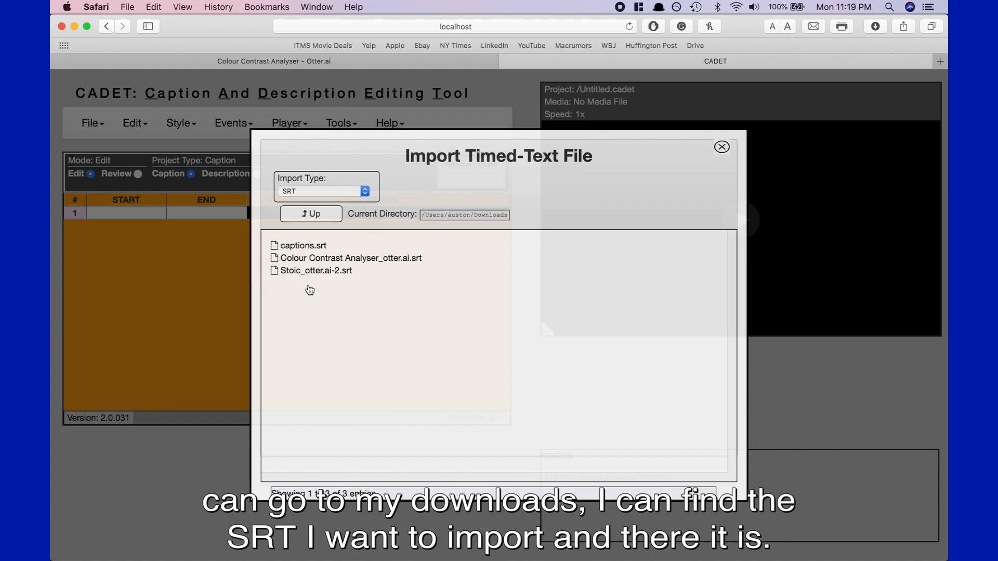
click(323, 258)
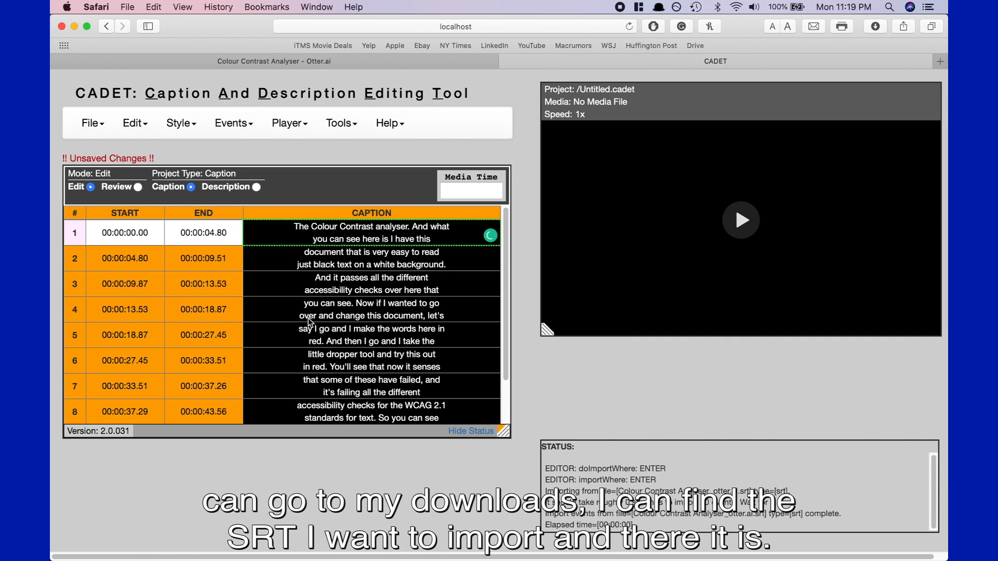
scroll(374, 342, down, 3)
scroll(374, 343, up, 3)
scroll(248, 279, down, 1)
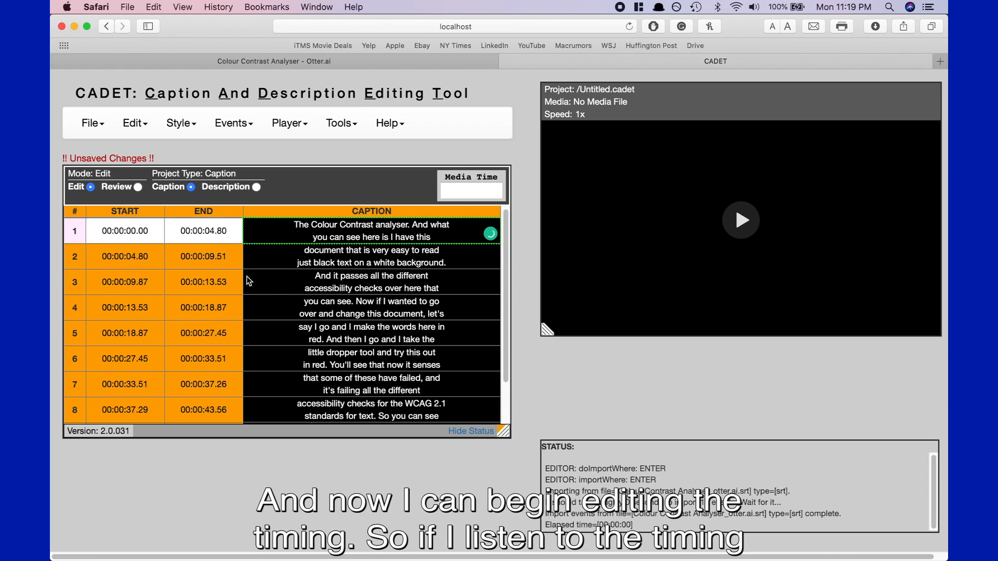
click(736, 215)
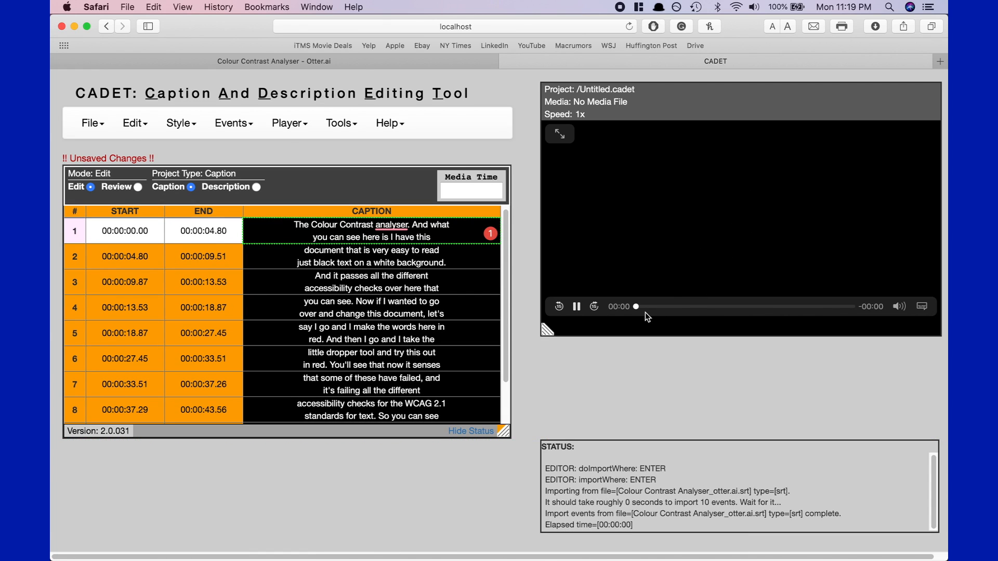
click(575, 307)
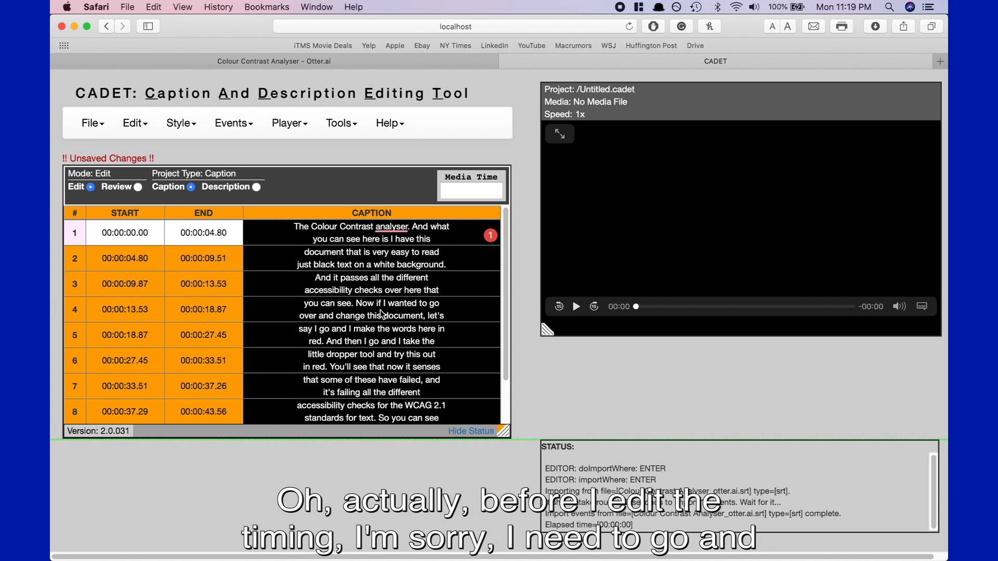
Open Colour Contrast Analyser.mov as the project's media file and play its opening seconds to check the caption timing
click(93, 123)
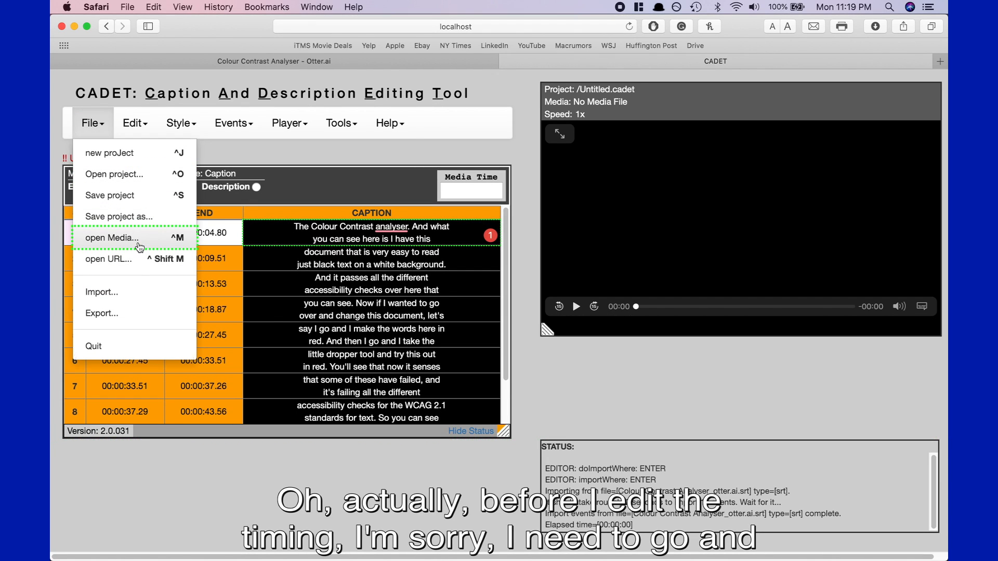
click(139, 246)
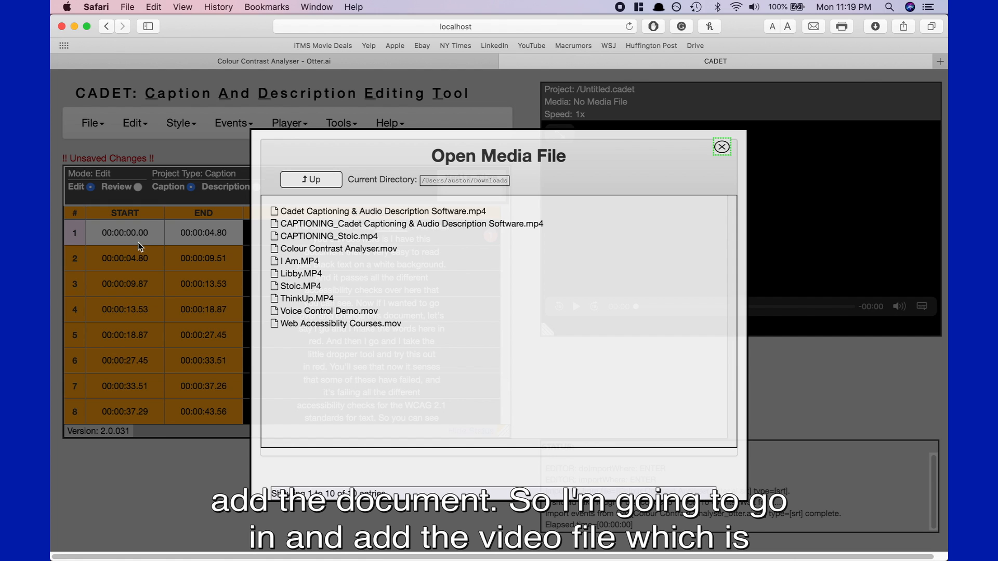
click(320, 249)
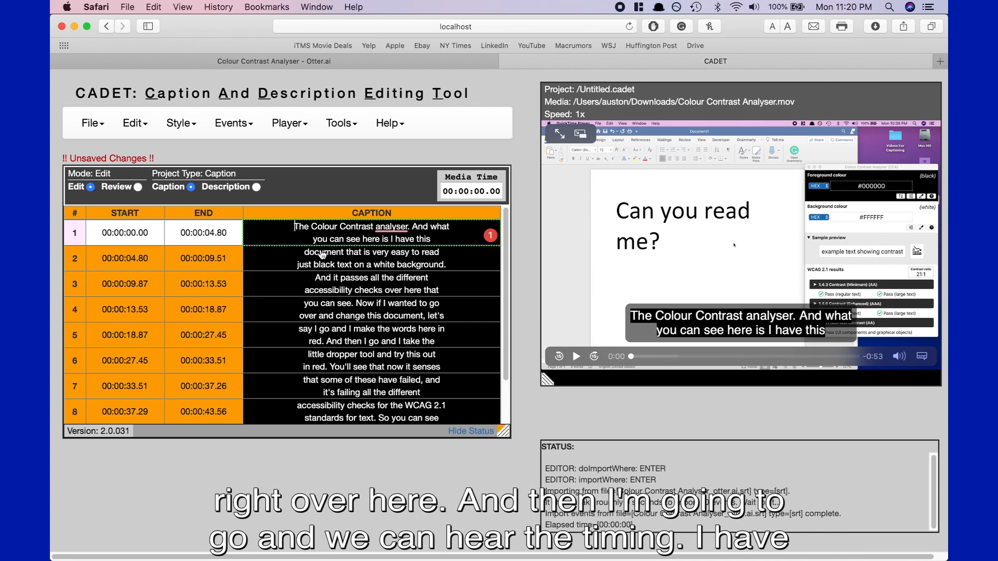
click(576, 357)
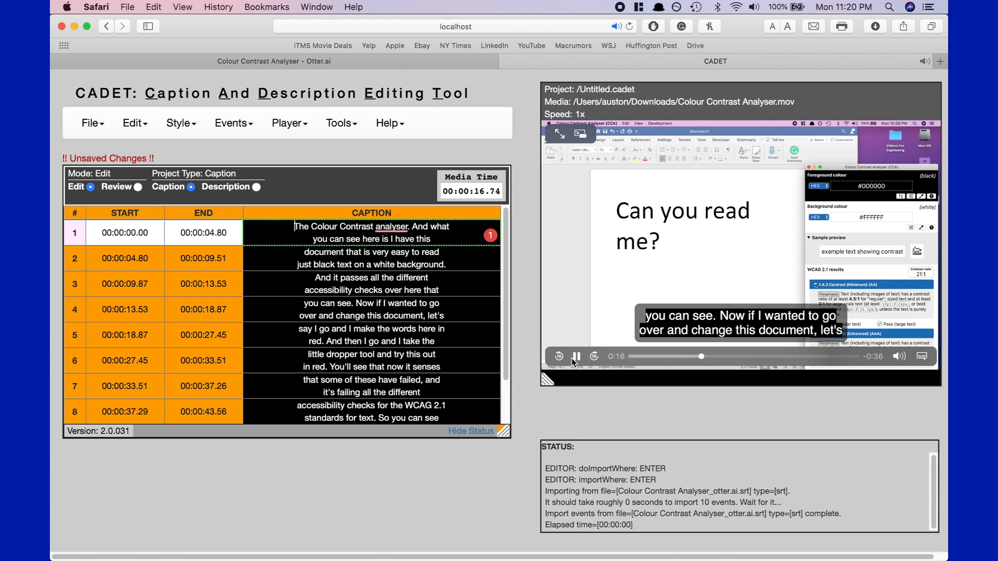
click(576, 357)
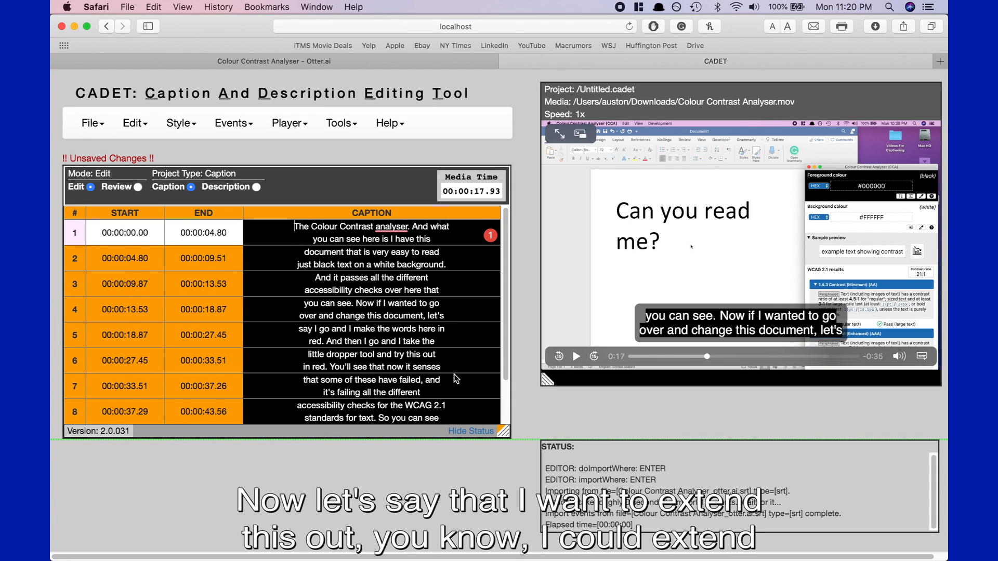
Set the end time of caption 1 to 00:00:04.85 and the start time of caption 2 to 00:00:04.86
click(218, 257)
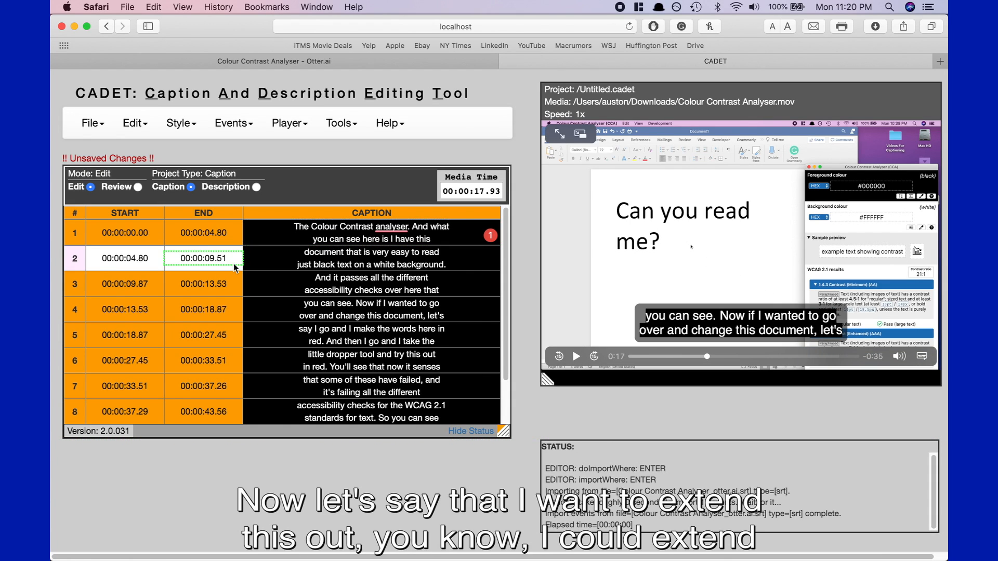
click(227, 233)
key(BackSpace)
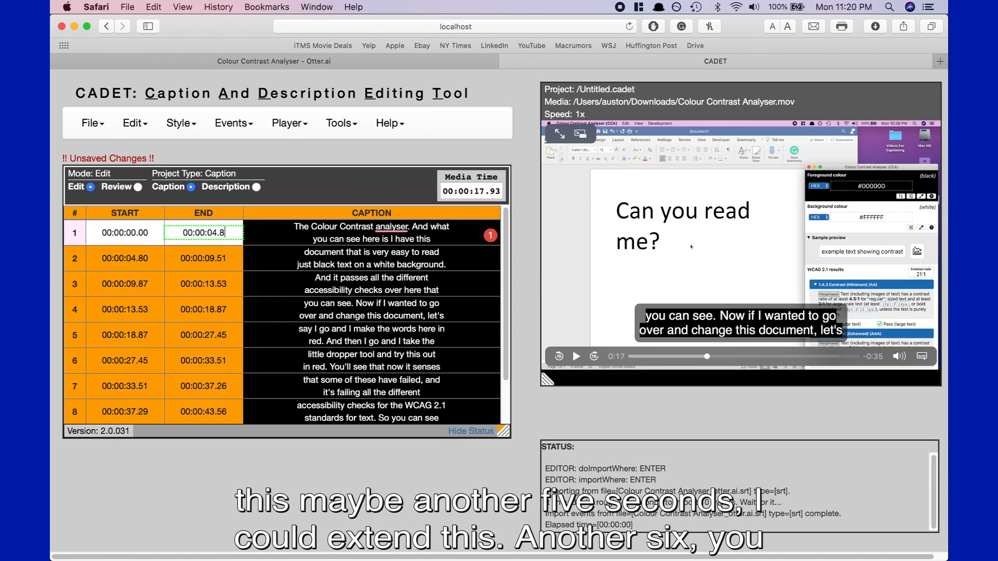
text(5)
click(147, 259)
key(BackSpace)
text(6)
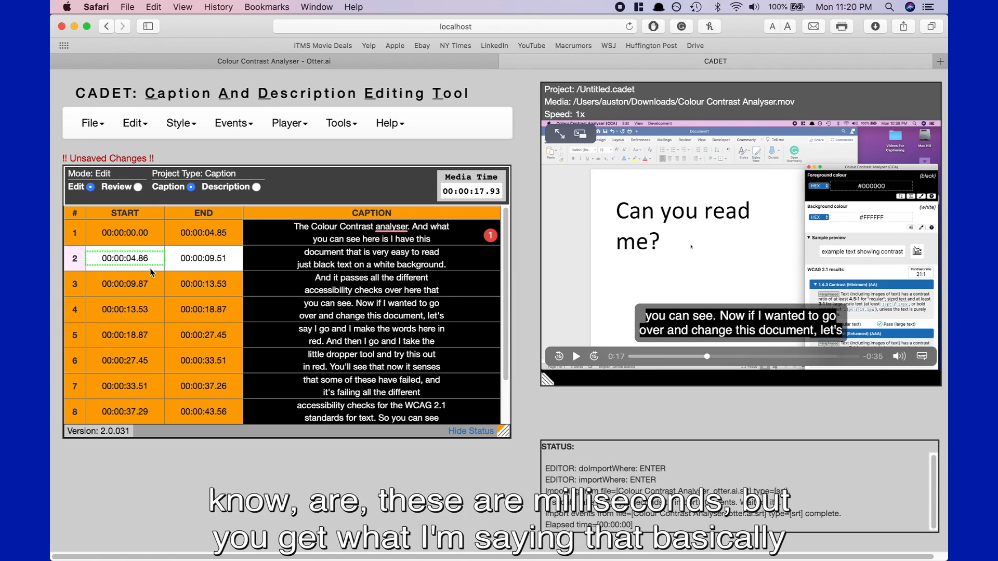
Go through the caption rows, examining their times and letting Grammarly check each caption's text for errors
click(184, 295)
click(149, 260)
click(147, 242)
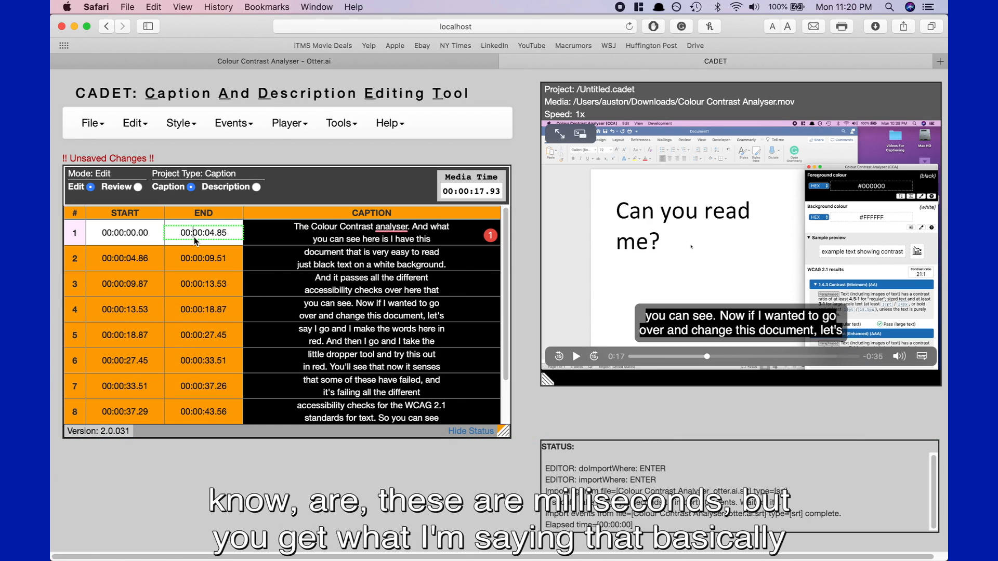
click(215, 255)
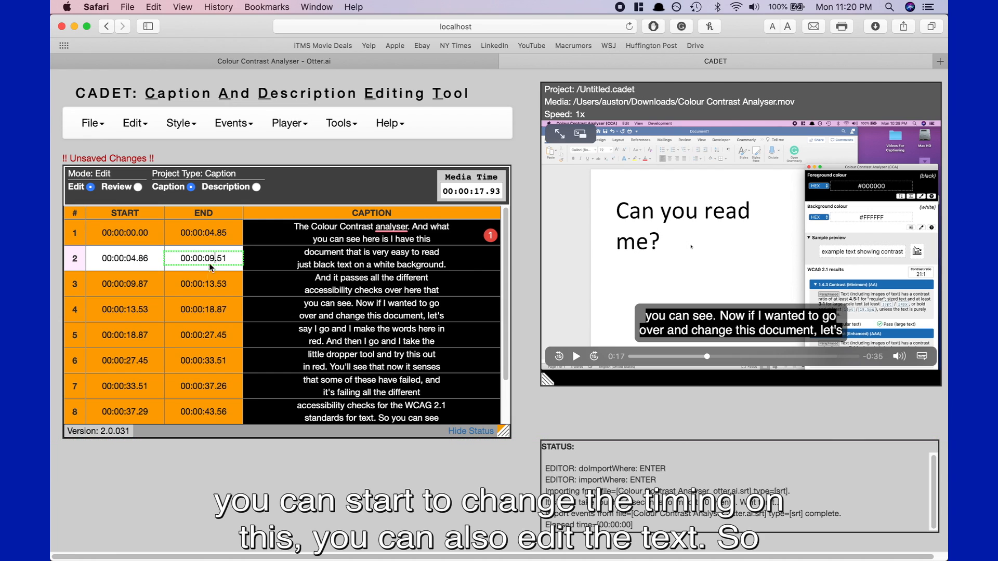
scroll(211, 309, down, 2)
click(384, 392)
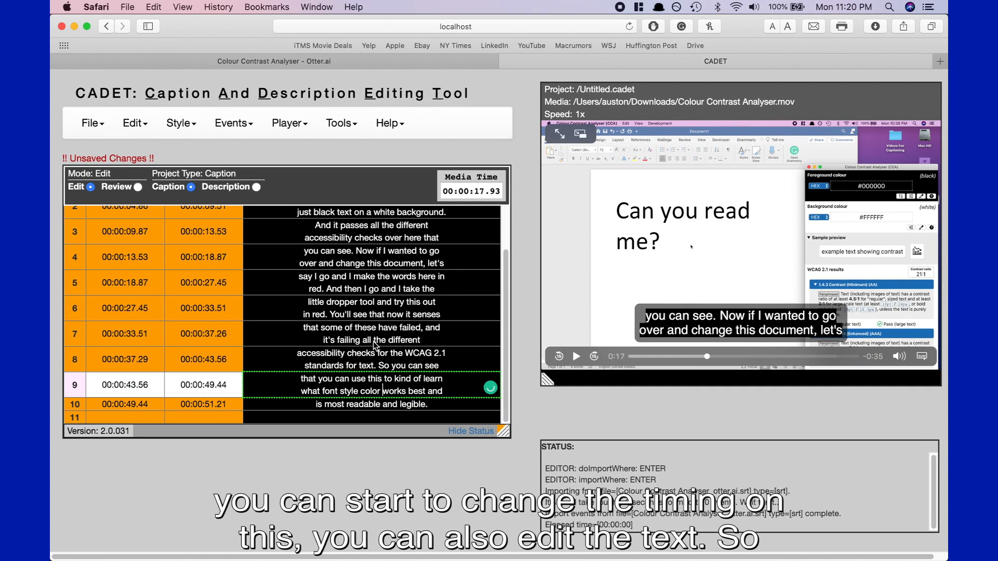
click(370, 366)
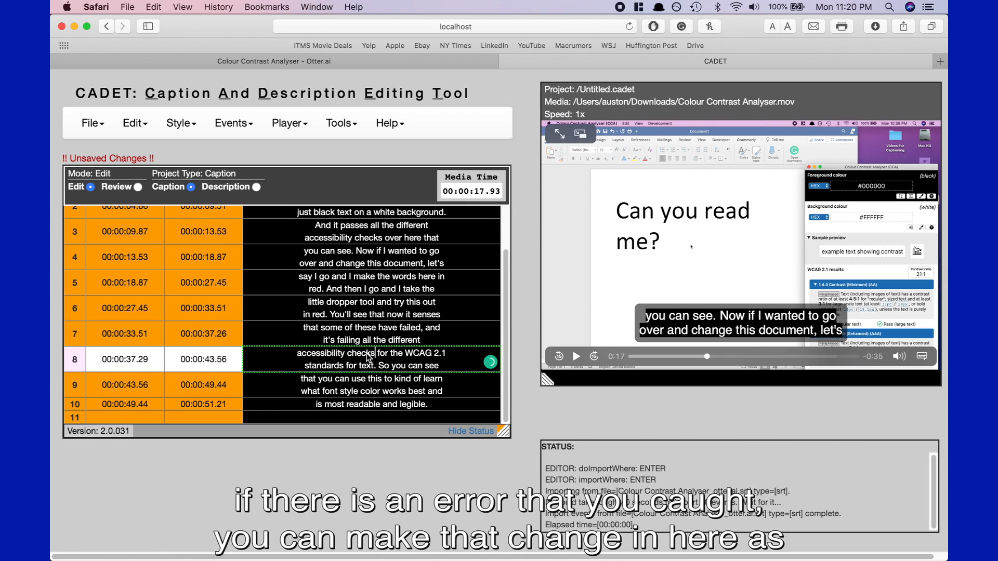
scroll(384, 340, up, 2)
click(383, 340)
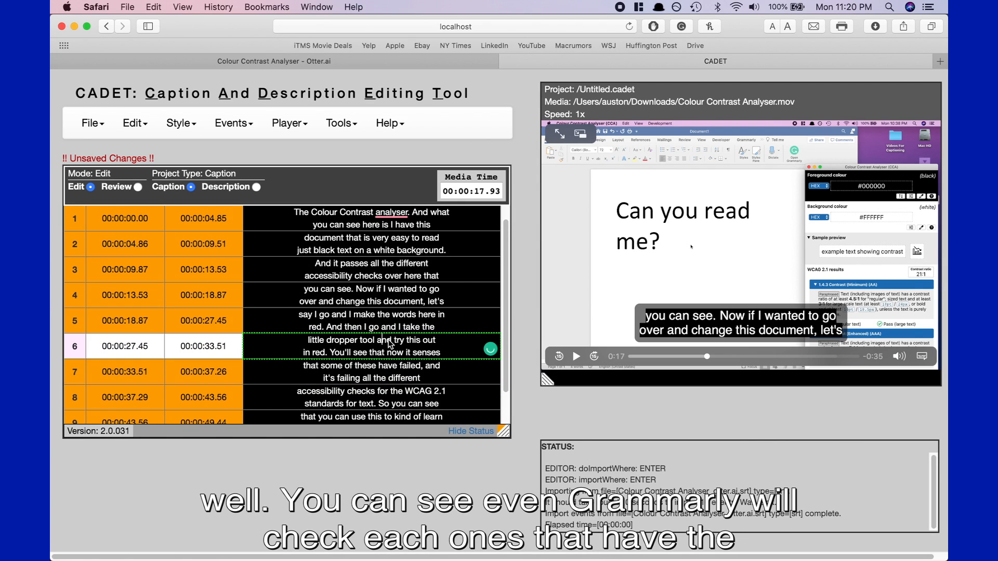
click(430, 321)
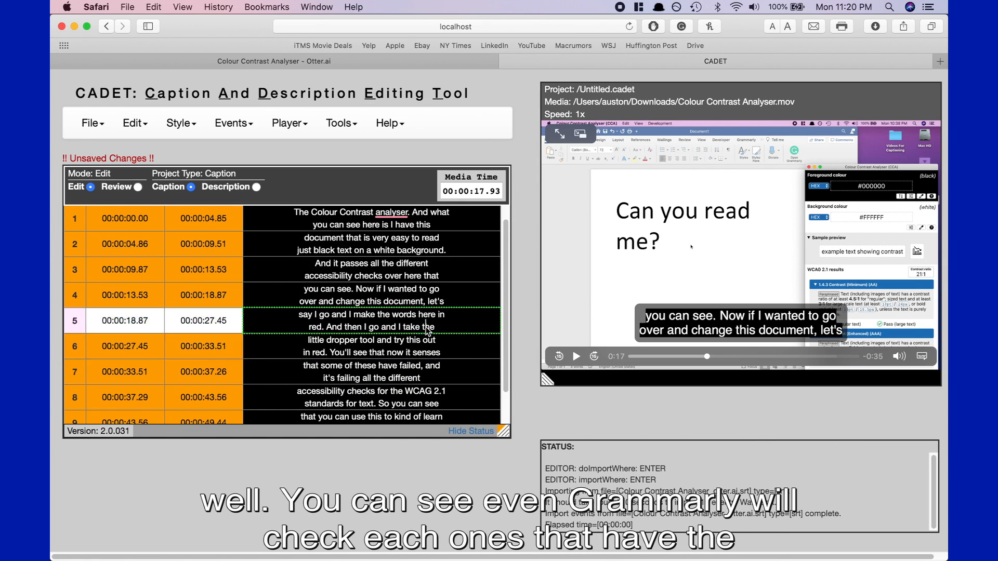
click(428, 297)
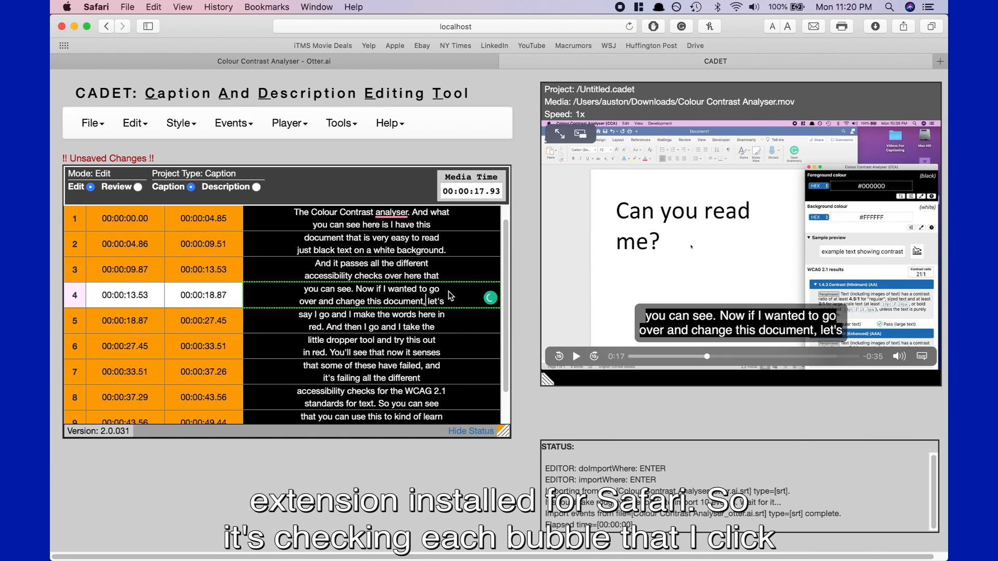
click(451, 318)
click(450, 341)
click(449, 369)
click(456, 396)
scroll(455, 395, down, 1)
scroll(455, 395, up, 2)
Cue the video player to the start time of caption 3
click(309, 132)
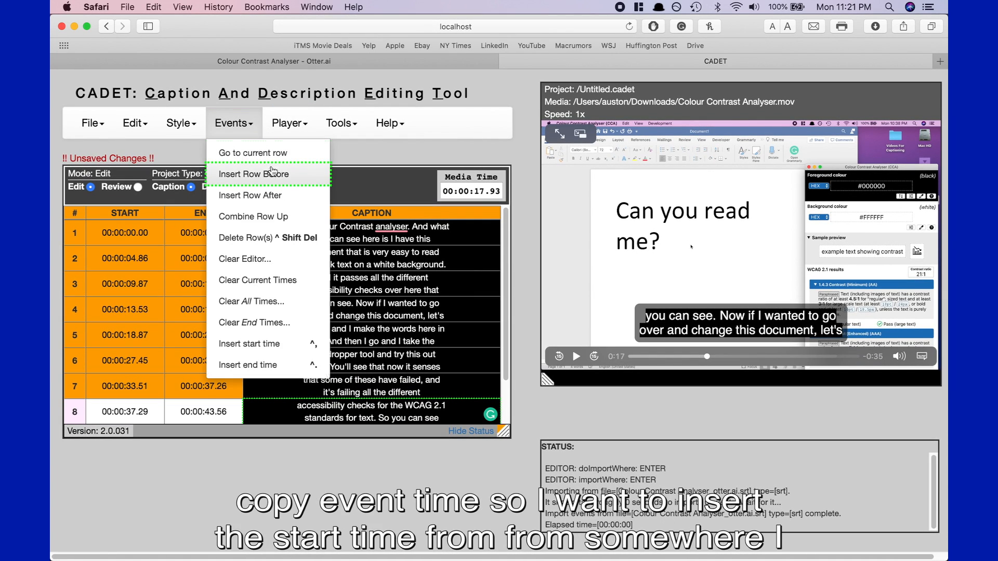
mouse_move(258, 140)
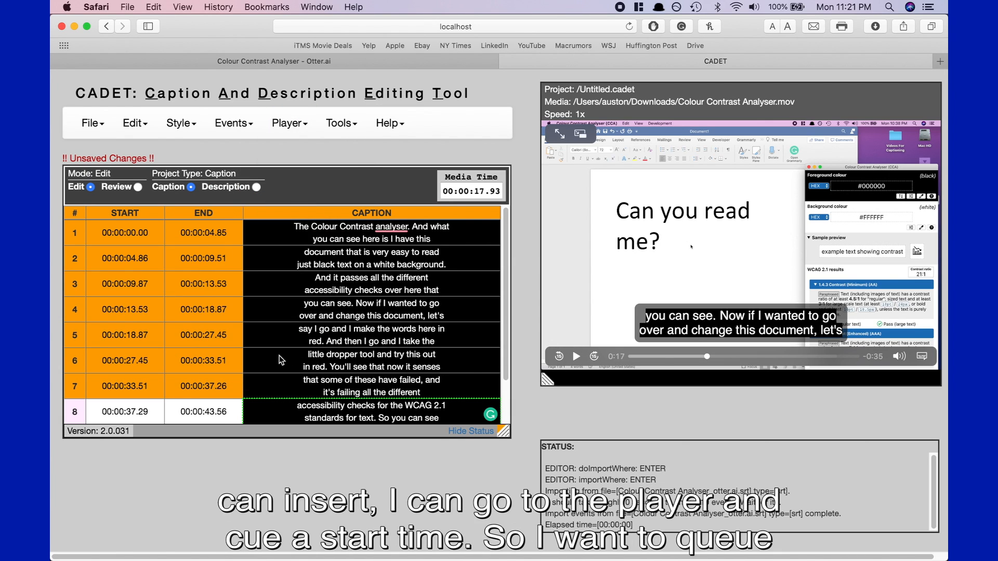
mouse_move(289, 123)
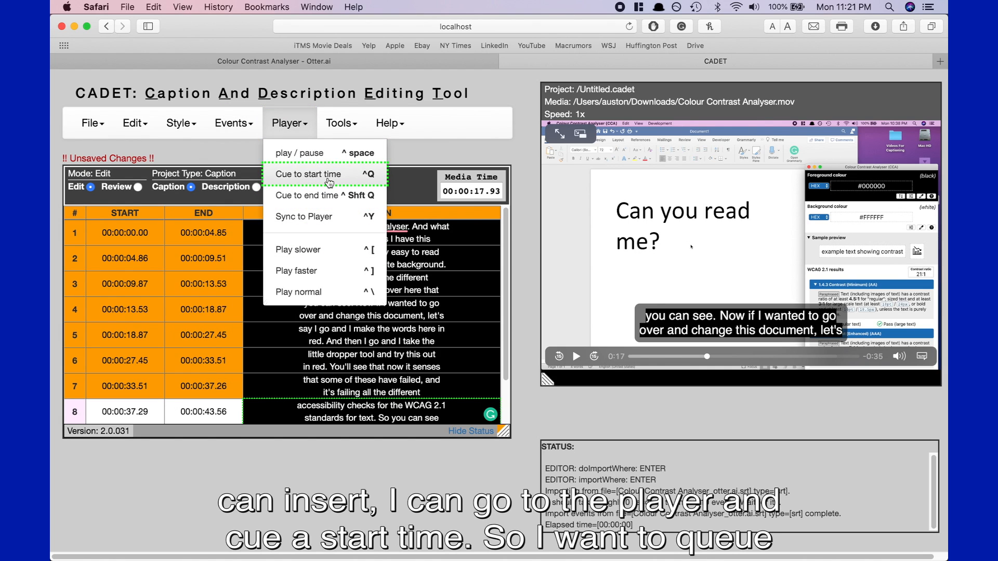
click(125, 292)
mouse_move(289, 123)
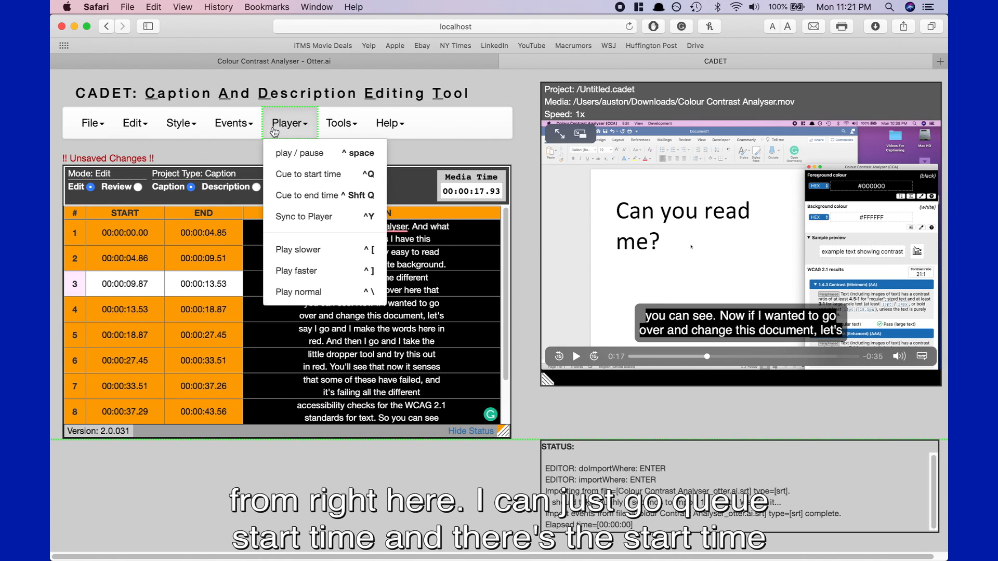
click(289, 182)
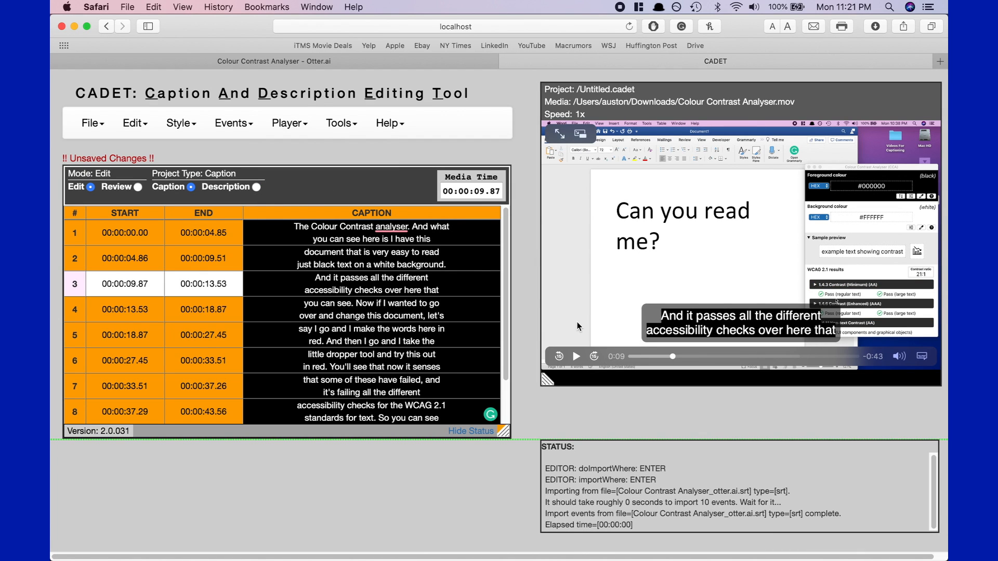
scroll(327, 353, down, 3)
scroll(320, 364, up, 3)
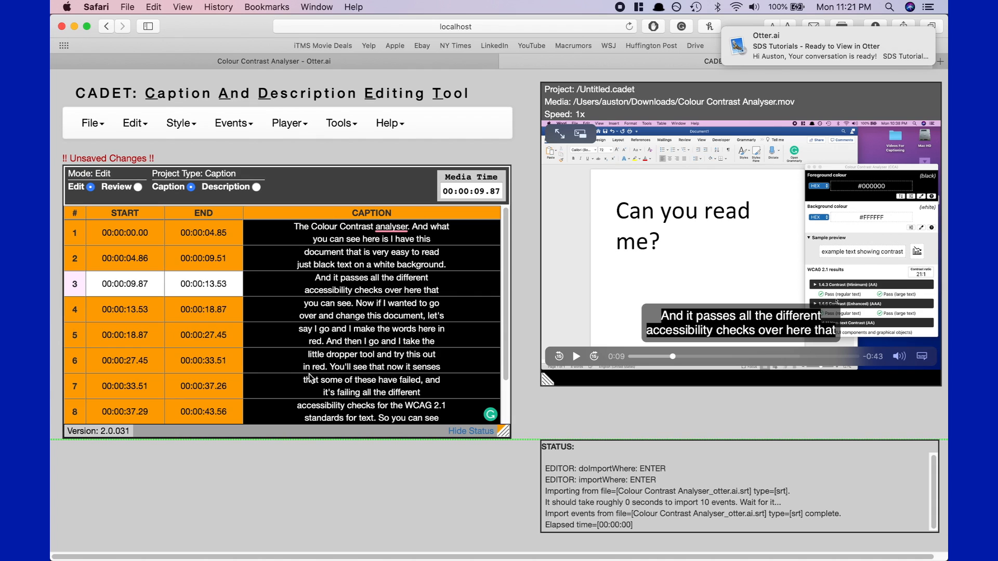
Start exporting the captions as a timed-text file with SRT as the export type
click(133, 6)
click(97, 130)
click(97, 131)
click(97, 131)
click(97, 131)
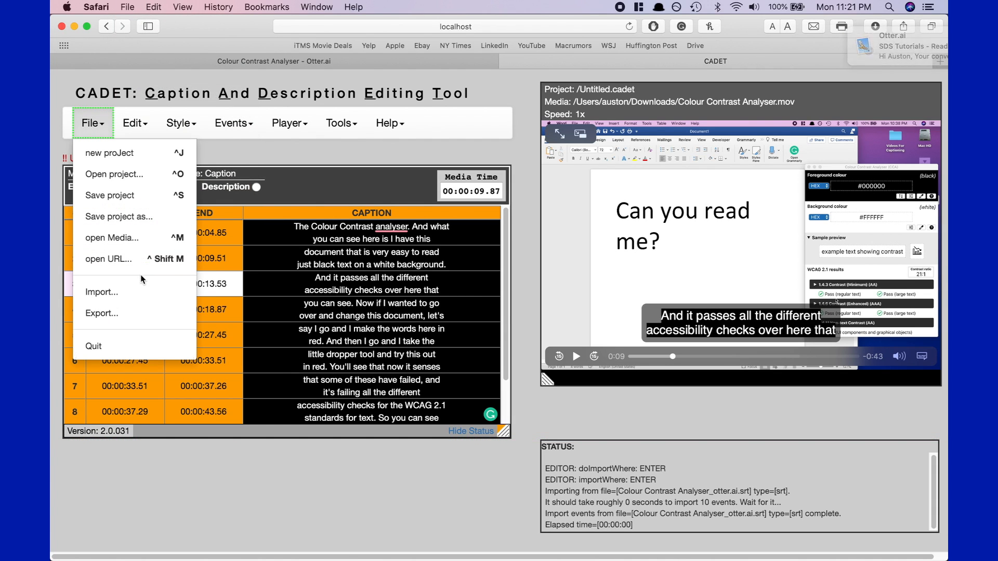
click(141, 310)
click(352, 204)
click(307, 225)
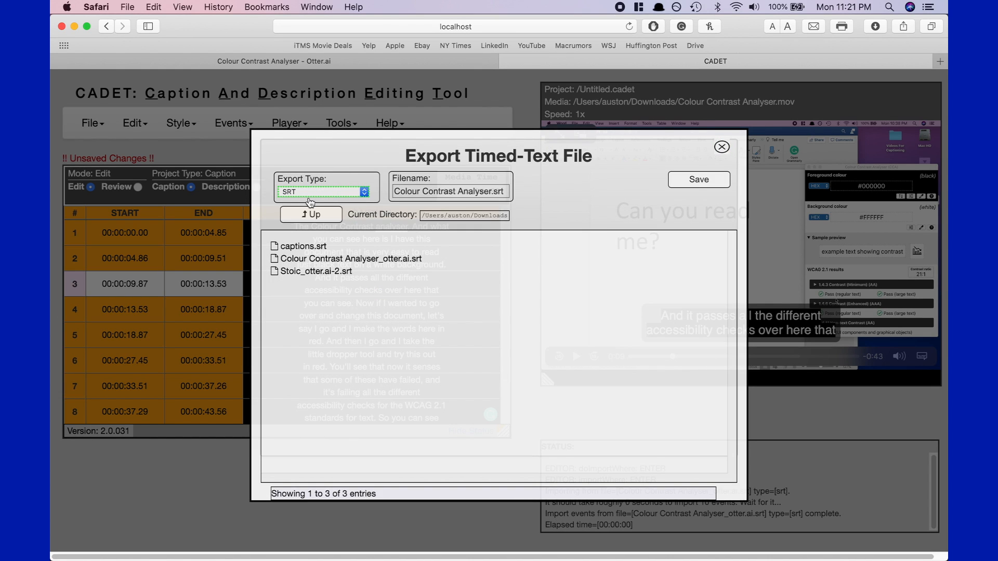
Name the export file Final_Colour Contrast Analyser.srt and save it in the Downloads folder
click(394, 191)
text(Final_)
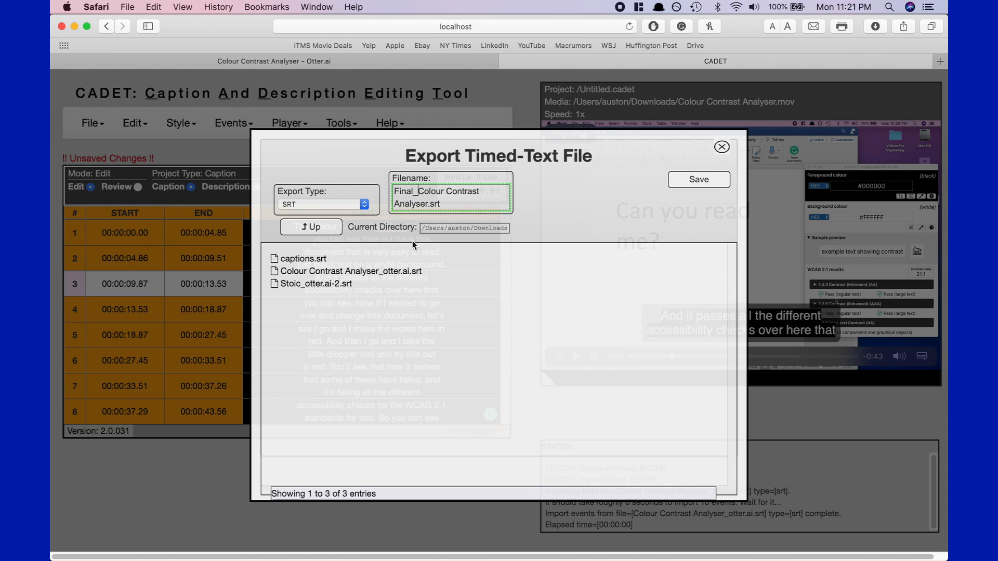
click(683, 182)
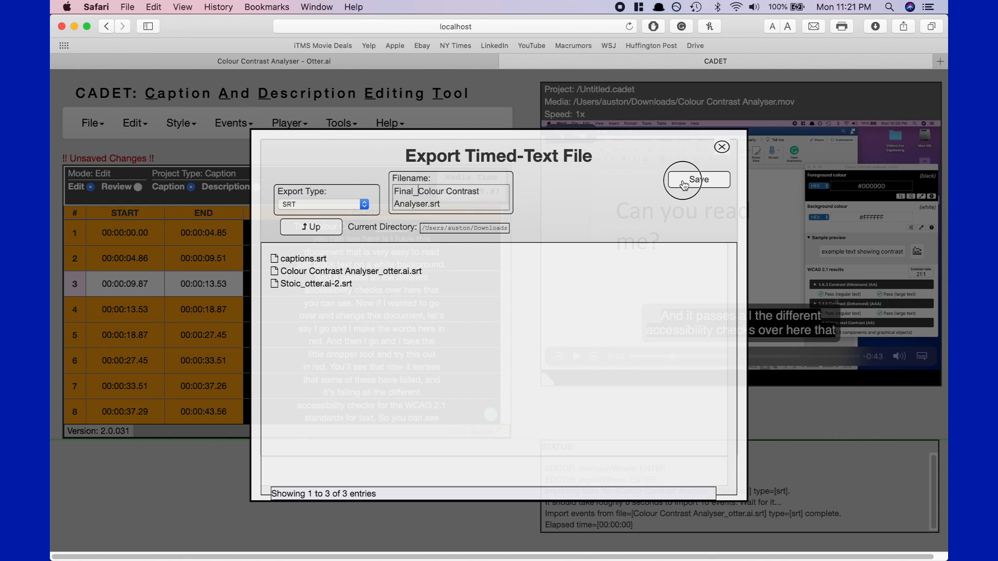
click(505, 425)
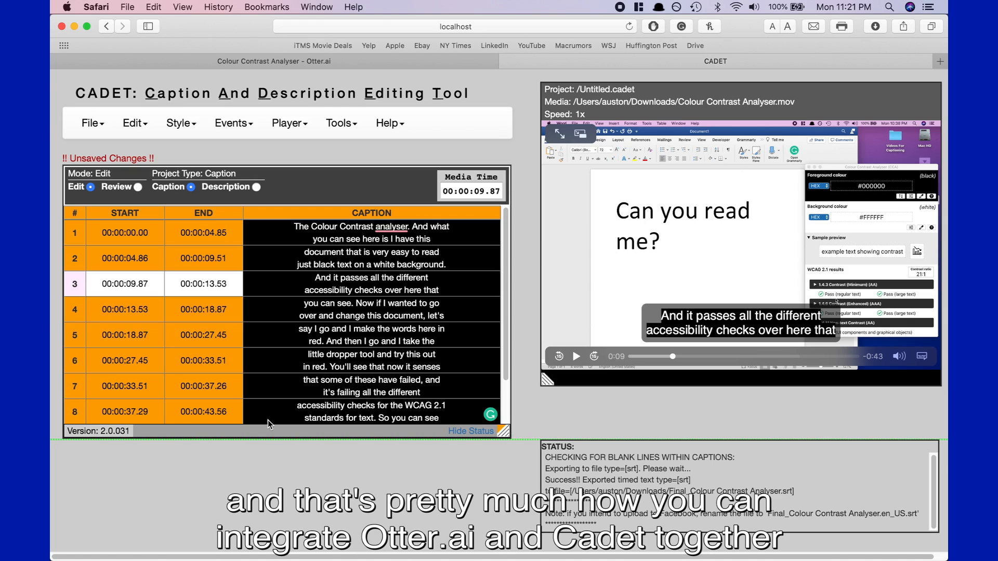